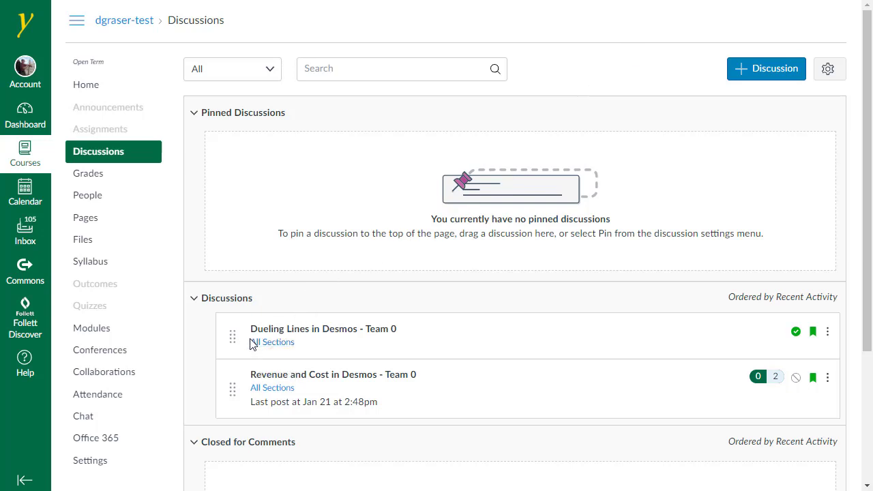
Open the "Dueling Lines in Desmos - Team 0" discussion and start a reply to it
mouse_move(272, 344)
click(331, 335)
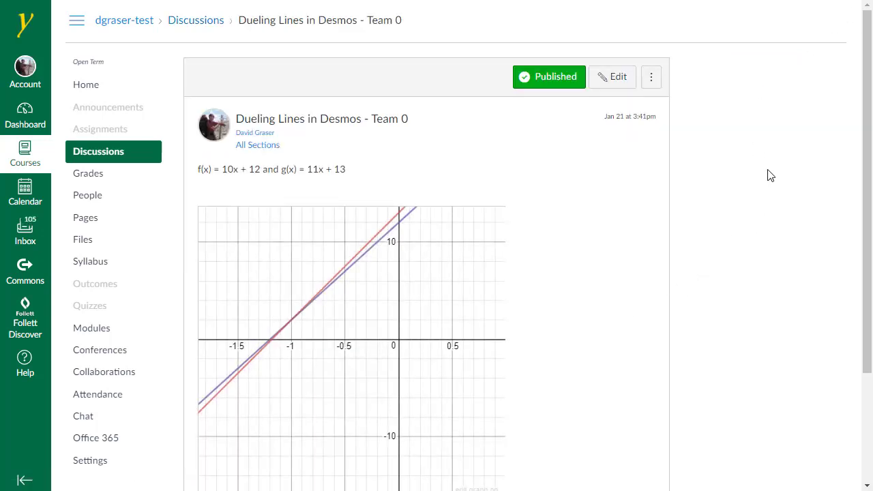
scroll(776, 172, down, 1)
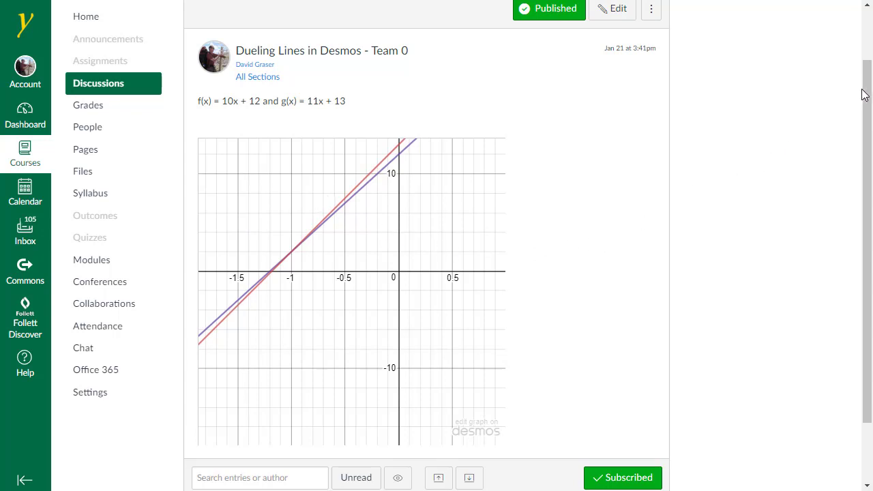
drag(863, 91, 863, 155)
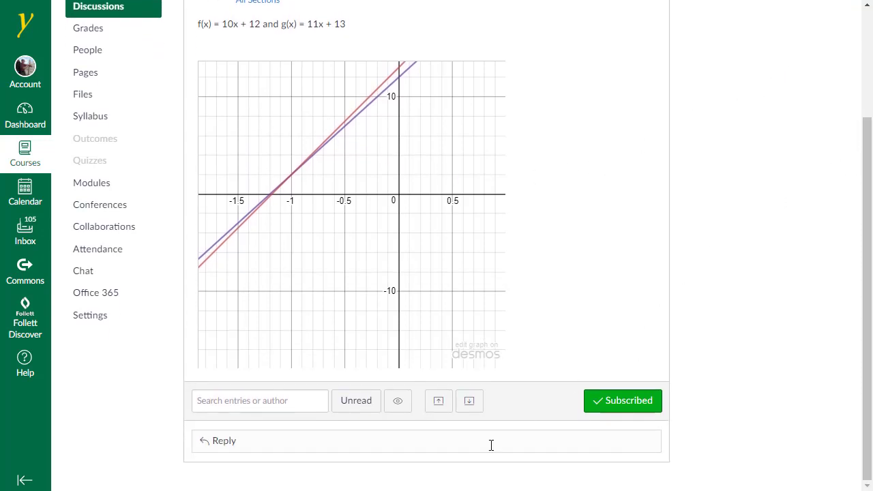
click(258, 442)
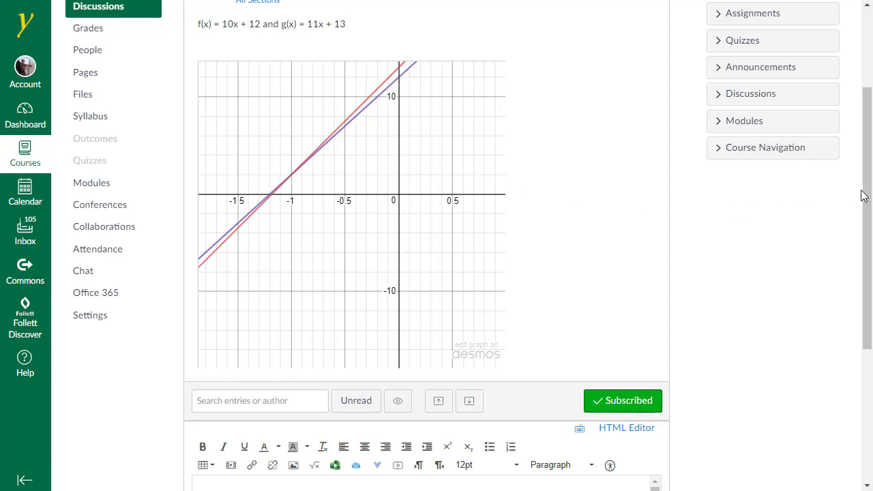
drag(863, 196, 861, 330)
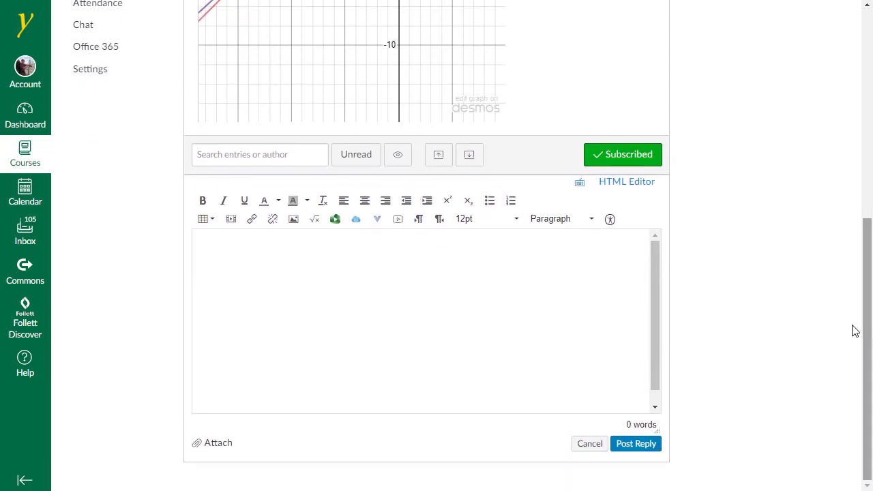
Begin the reply with the text "To find the point of intersection, set"
click(252, 253)
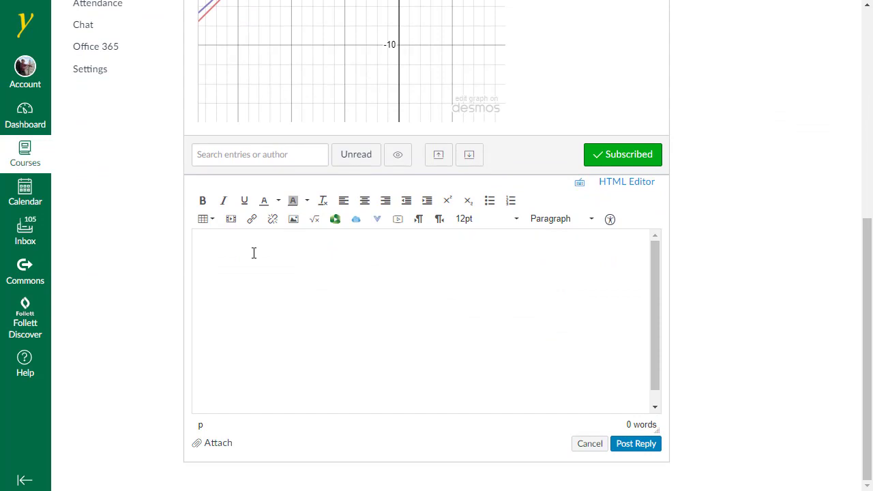
text(To find the point of intersection)
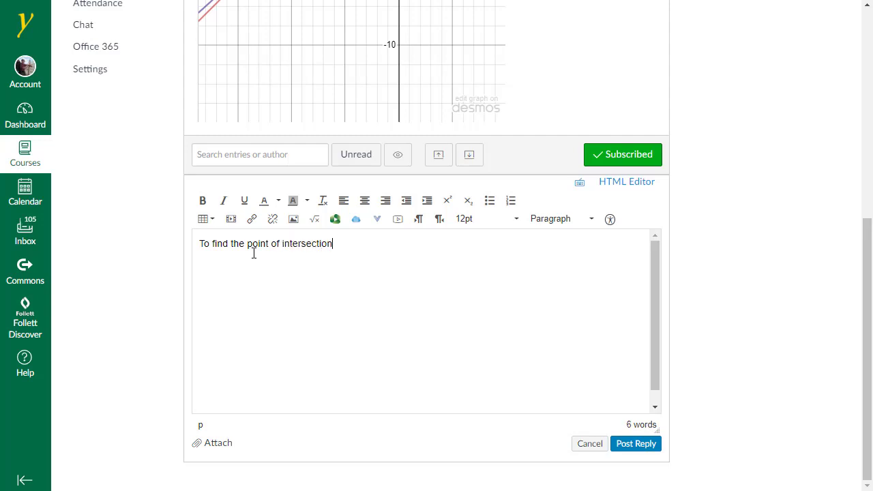
text(, set)
Insert the equation f(x) = 1/2 x + 12 after the word "set", building 1/2 as a stacked fraction
click(315, 221)
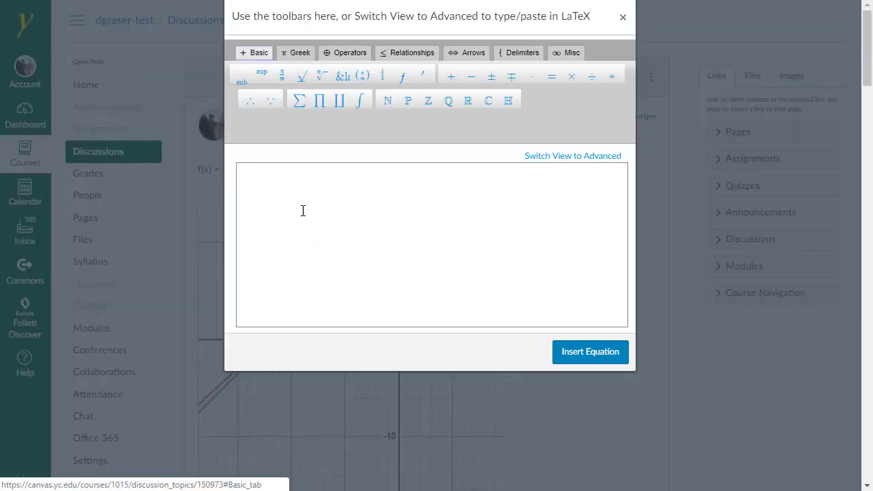
click(281, 189)
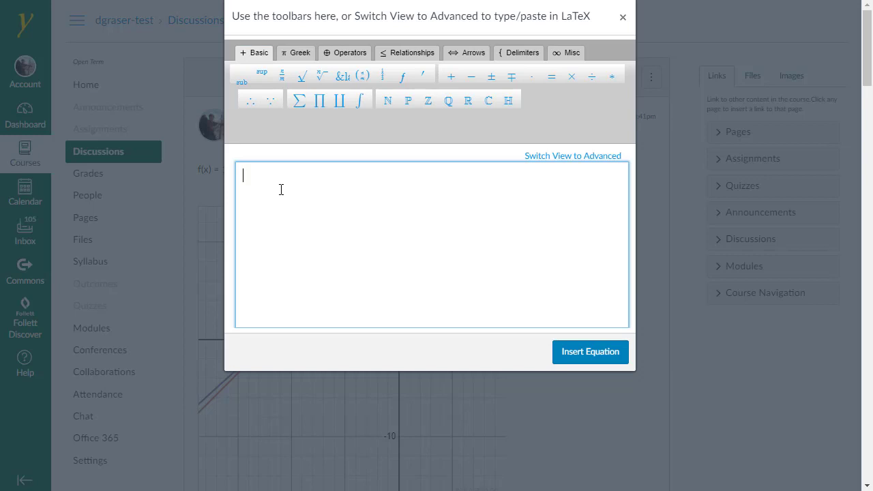
text(f(x) =)
click(283, 78)
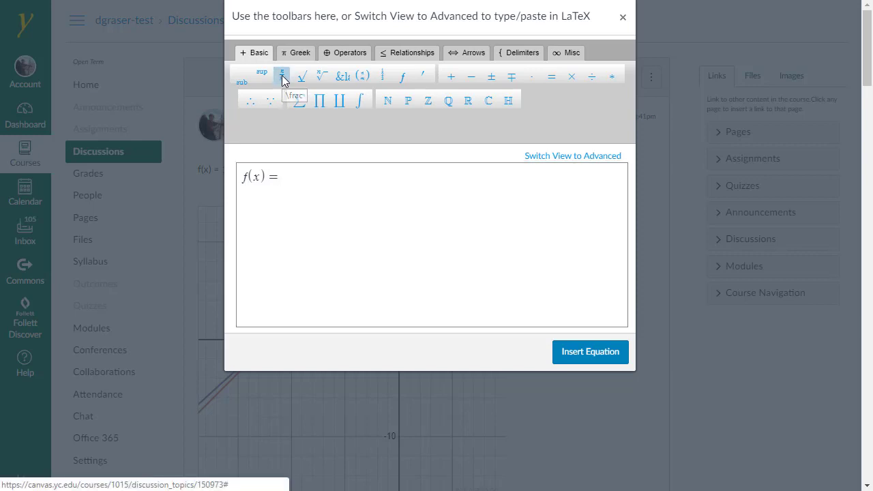
text(1)
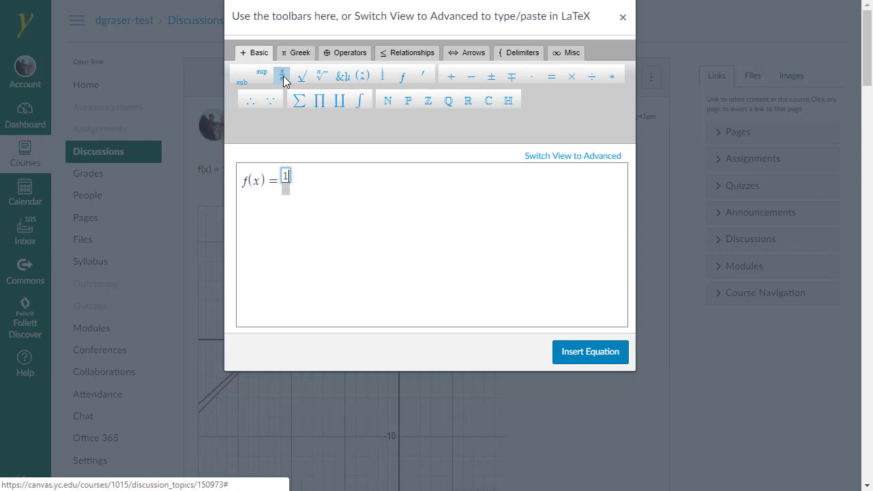
click(288, 189)
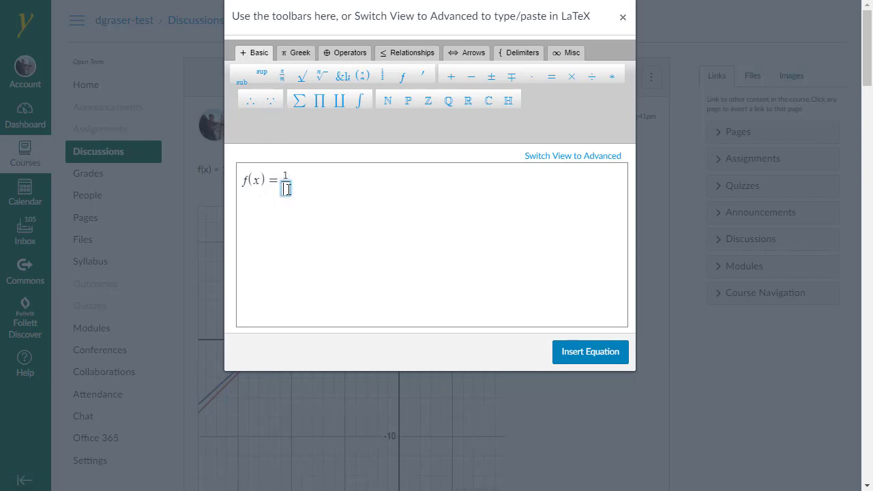
text(2)
click(298, 182)
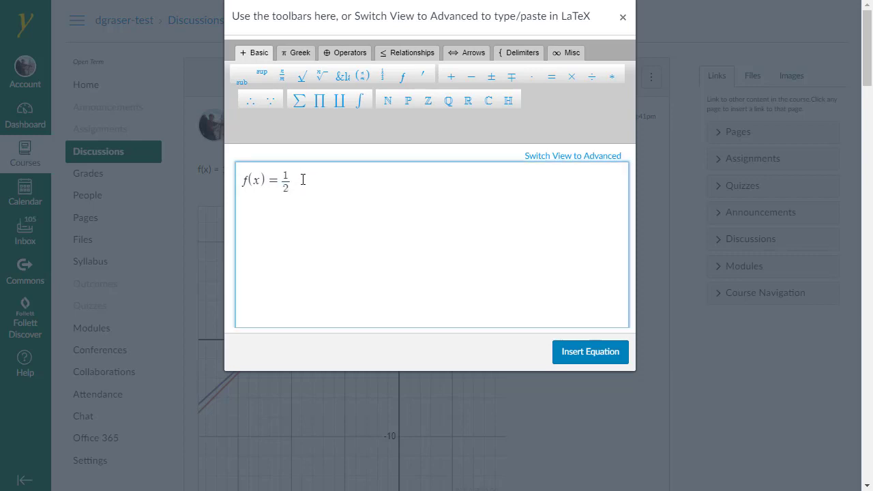
text(x + 12)
click(586, 353)
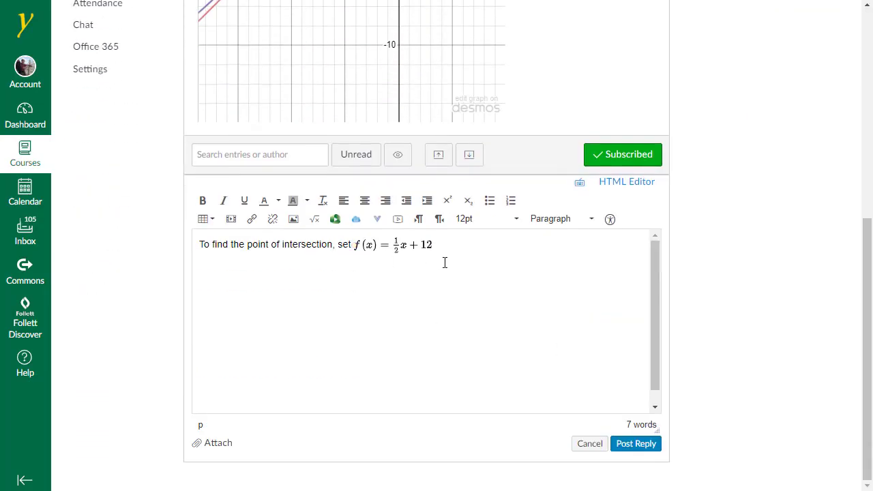
Edit the inserted f(x) equation so the coefficient of x is 10, and update it in the reply
click(404, 244)
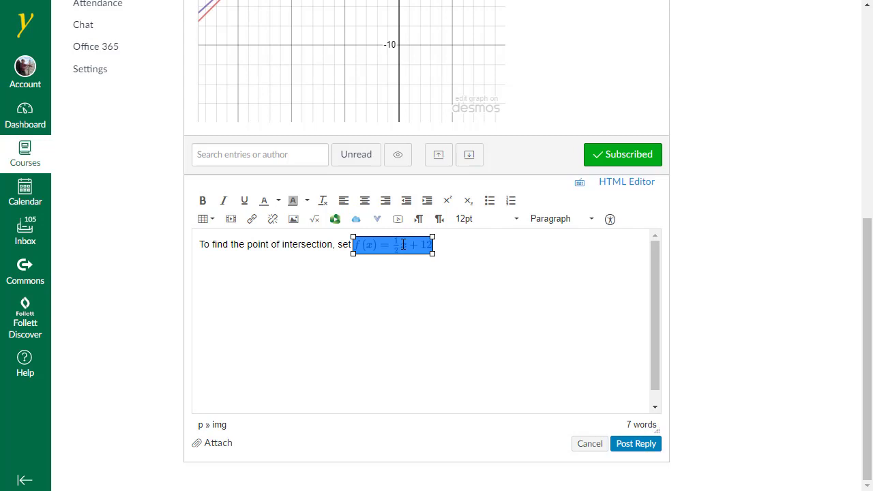
click(315, 223)
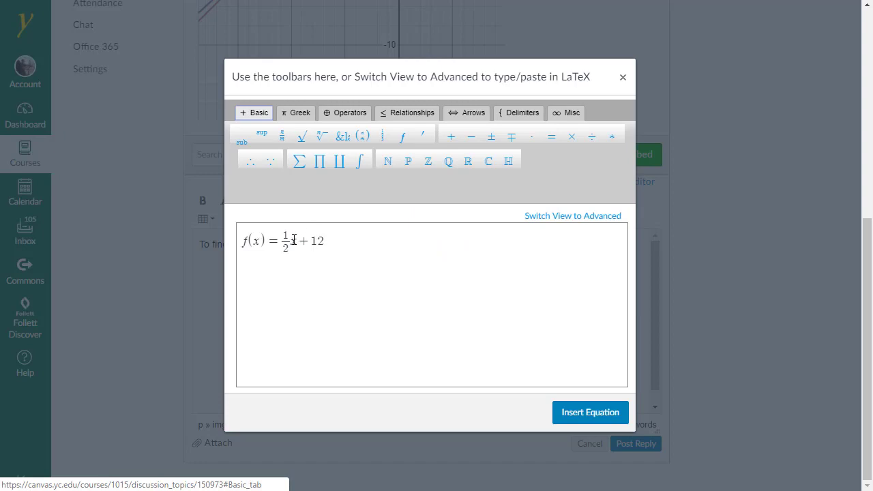
click(293, 239)
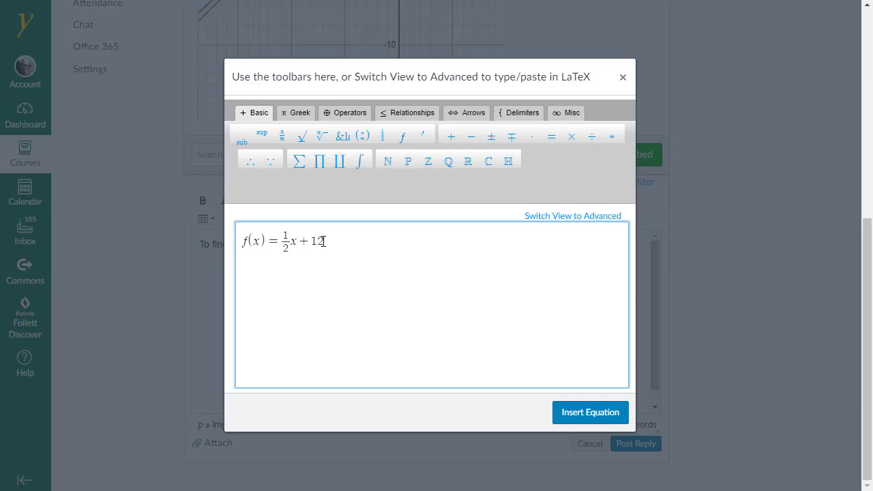
key(Left)
key(Left)
key(Left)
key(Left)
key(shift+Left)
key(BackSpace)
text(10)
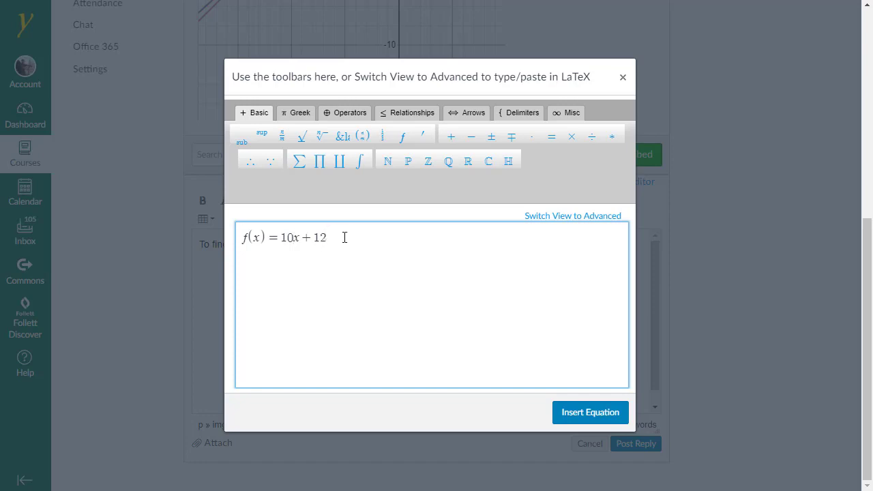
click(584, 414)
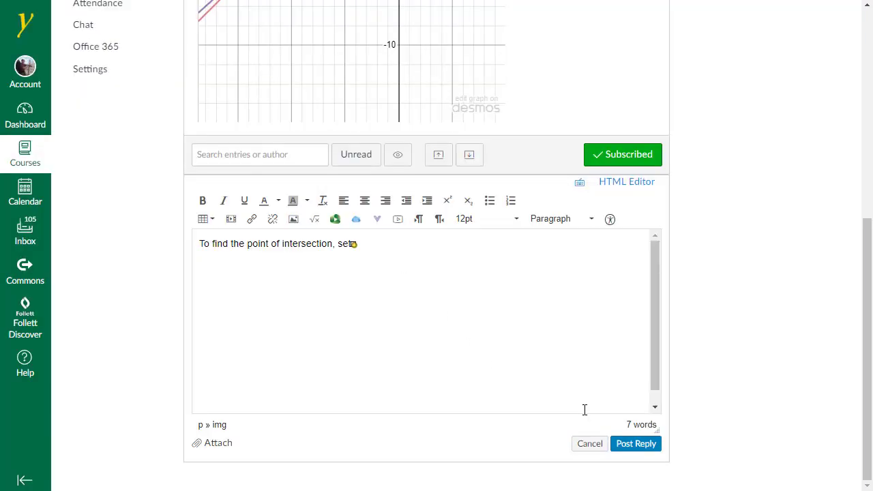
Continue the sentence with "equal to" and insert the equation g(x) = 11x + 13, ending with a period
click(456, 243)
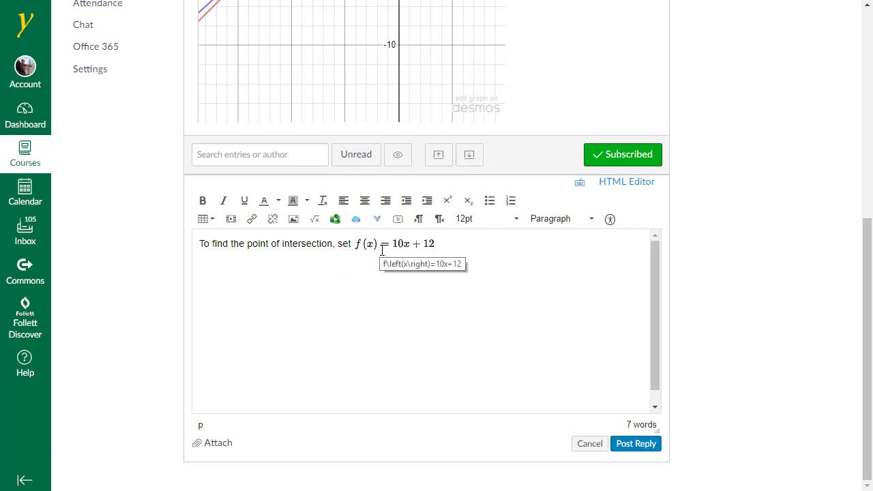
text(equa)
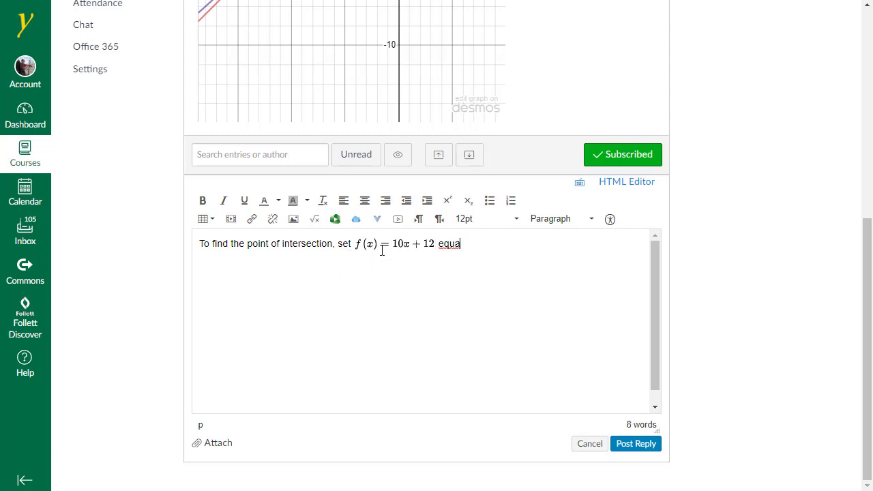
text(l to)
click(318, 223)
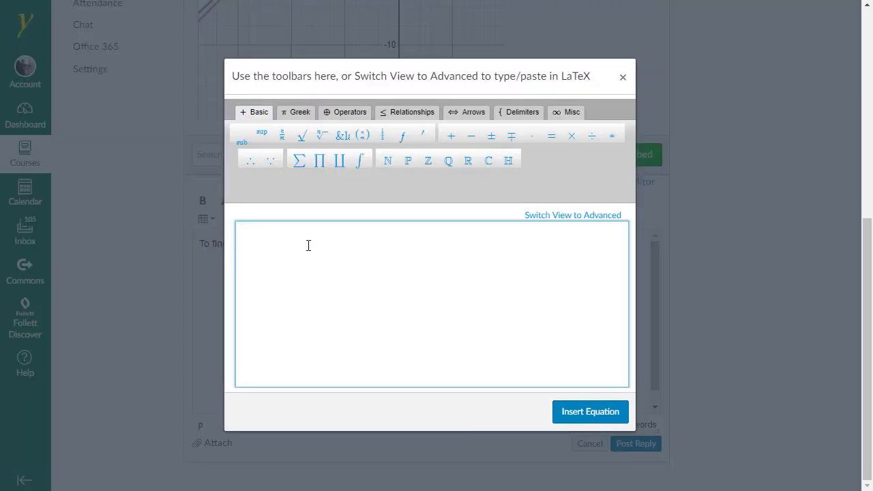
text(g(x) =11x+13)
click(605, 415)
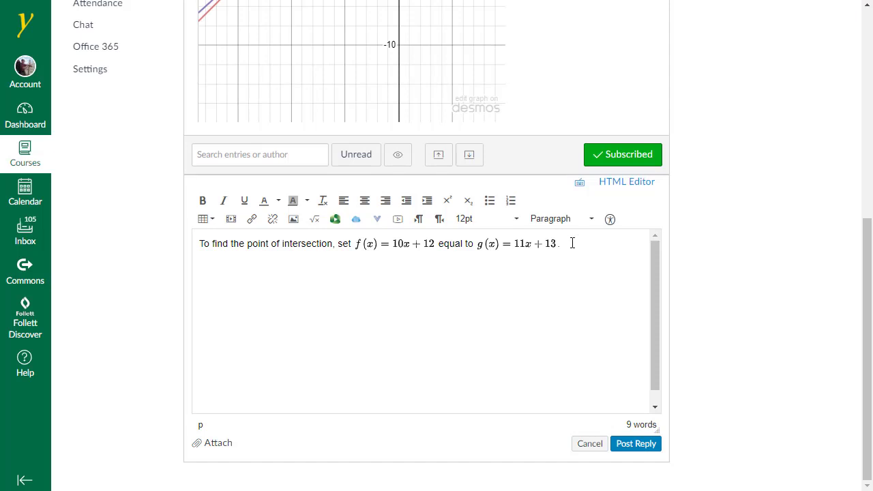
Add a new centered line containing the equation 10x + 12 = 11x + 13
key(Return)
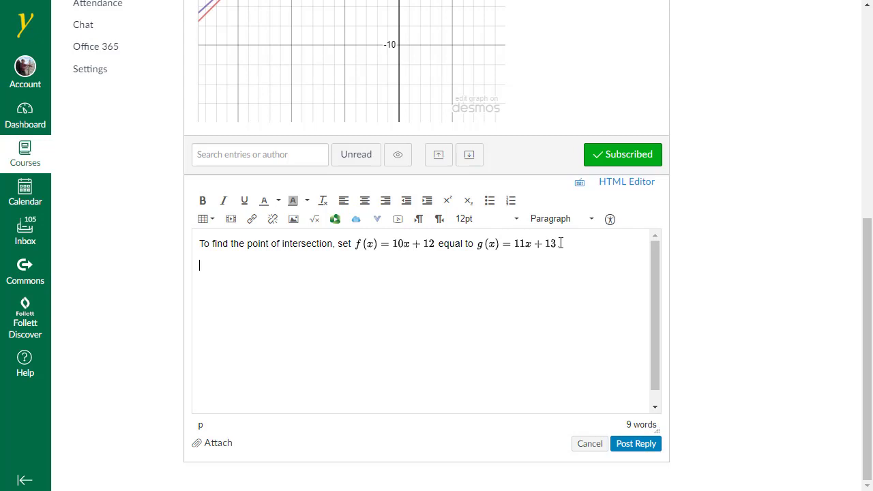
click(365, 202)
click(316, 225)
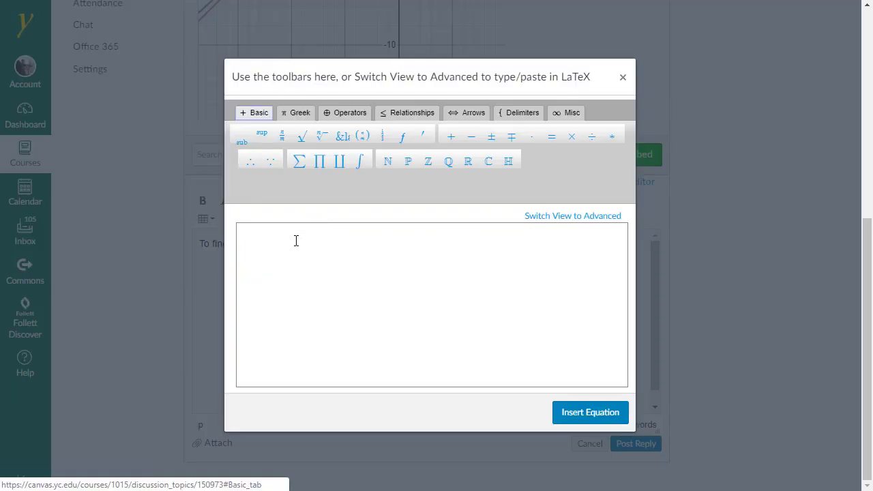
click(290, 248)
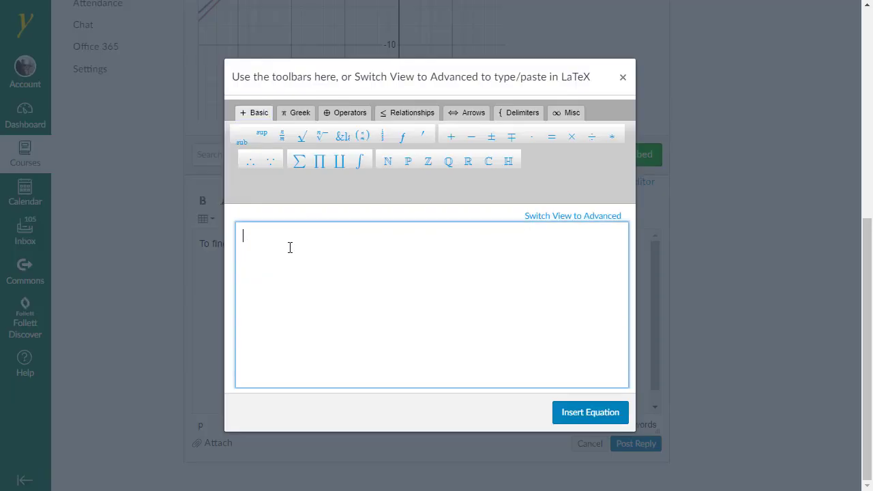
text(10x + 12 = 11x + 13)
click(591, 416)
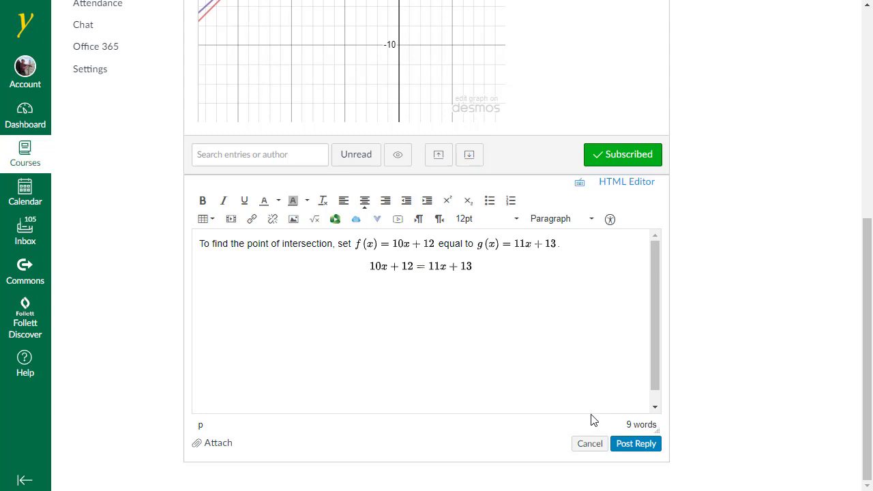
Add a left-aligned line reading "Subtract 11x and subtract 12 from both sides to give"
key(Return)
click(344, 202)
text(Subtract 11x)
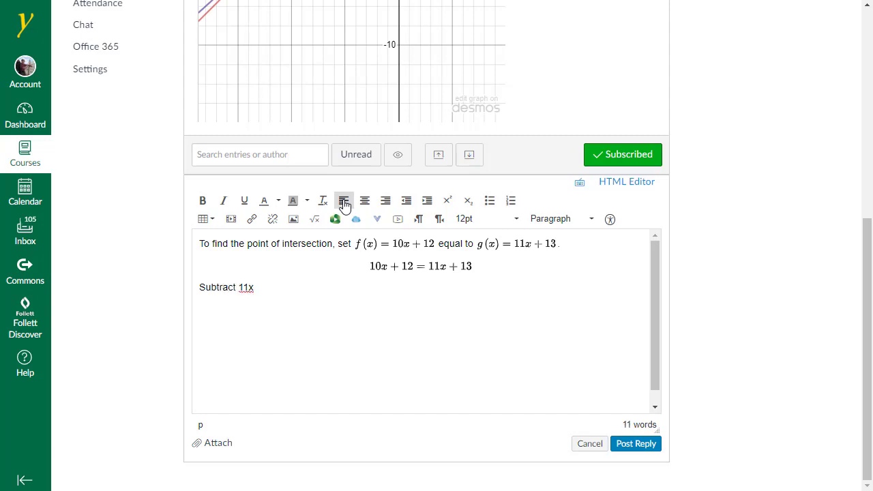
text( and subtract 12 from )
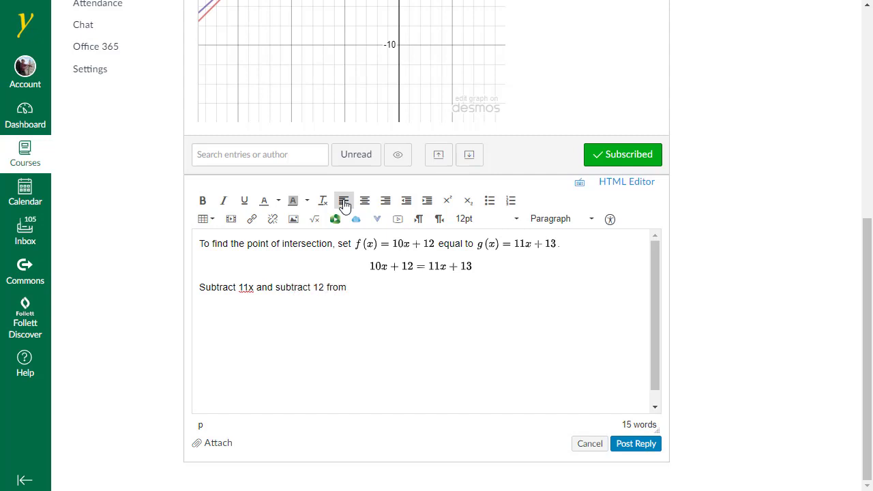
text(both sides to give)
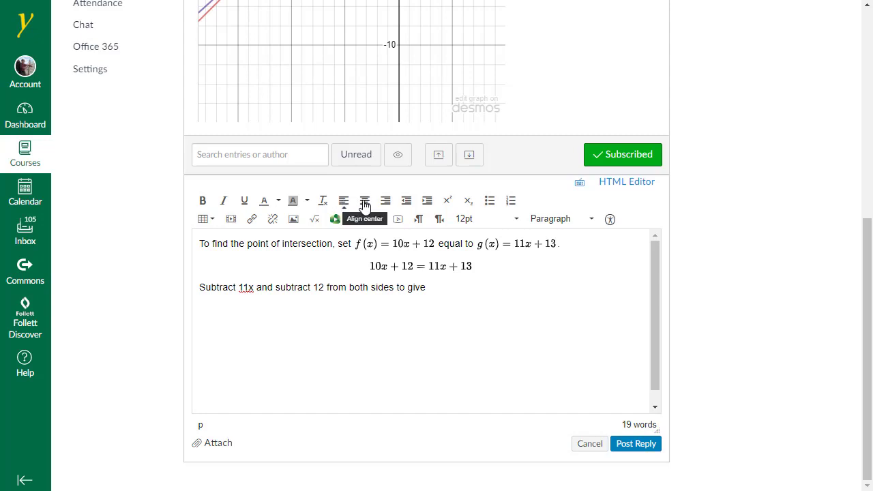
Insert the equation -x = 1 on its own centered line below the subtraction sentence
click(363, 204)
click(317, 225)
click(268, 243)
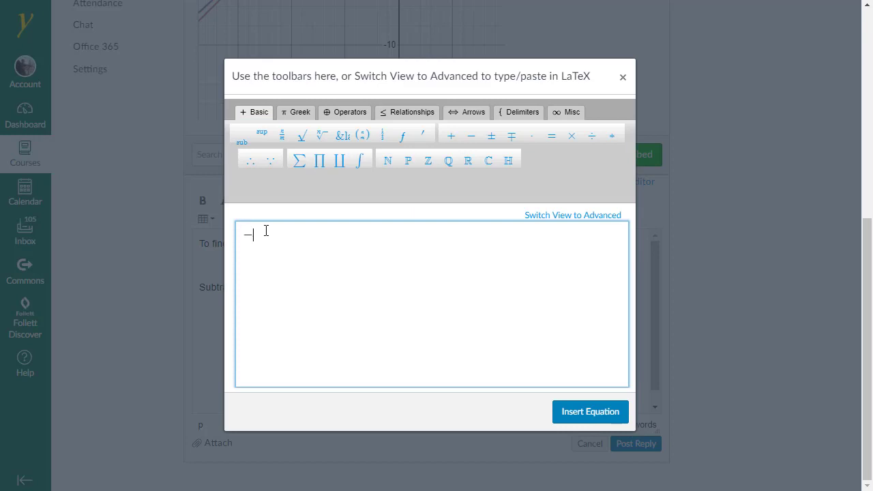
text(-x = 1)
click(589, 414)
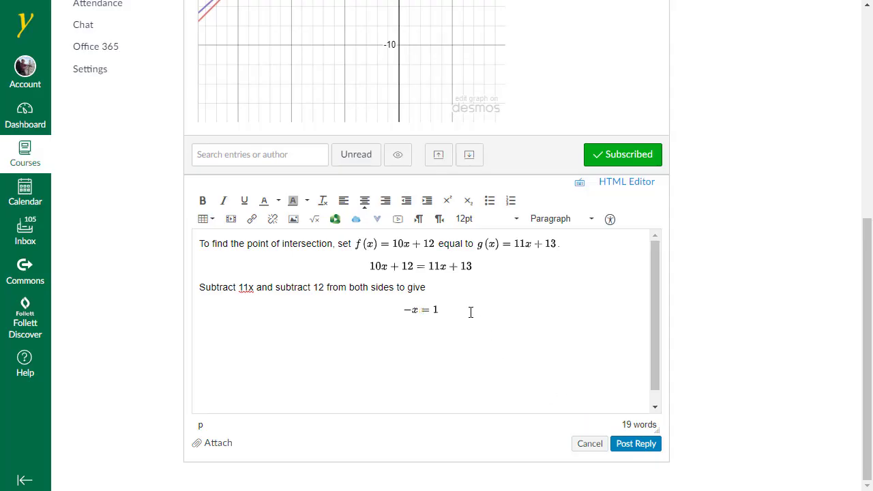
Add a left-aligned line reading "Divide both sides by -1," and start a new line below it
key(Return)
click(345, 202)
text(Divide both )
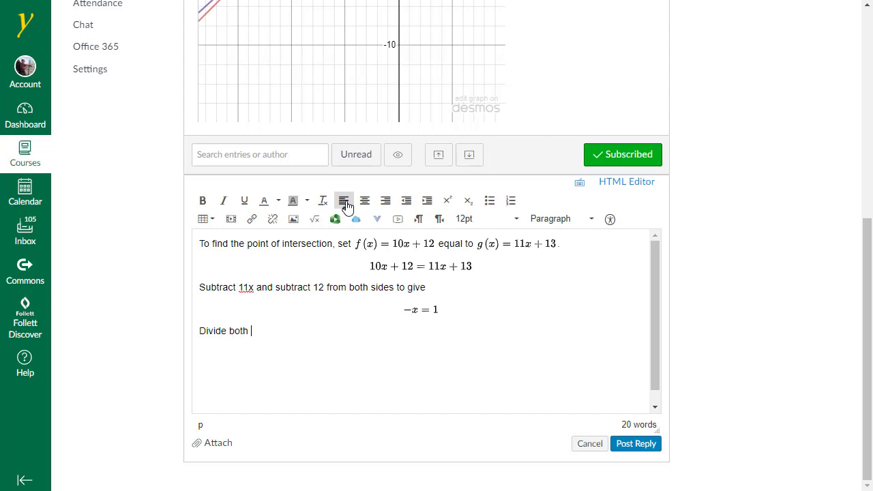
text(sides by -1,)
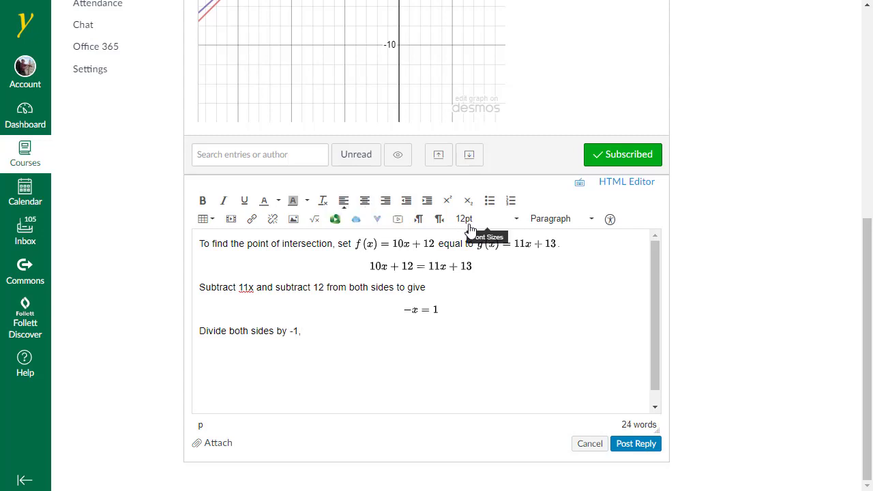
key(Return)
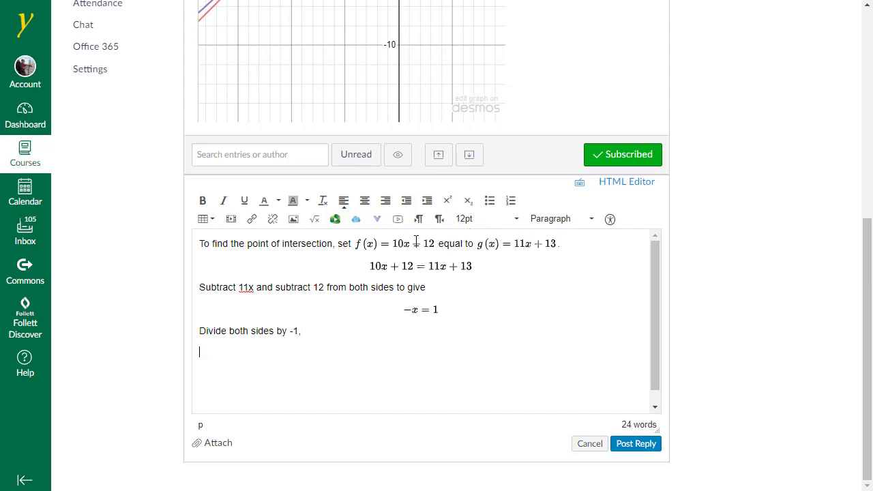
On a centered line below "Divide both sides by -1," compose an equation with x = and the fraction 1 over -1
click(365, 201)
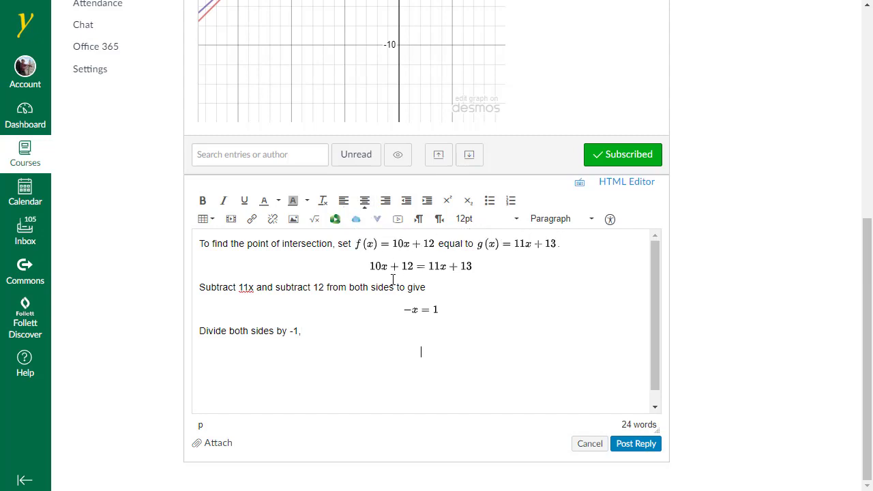
click(315, 219)
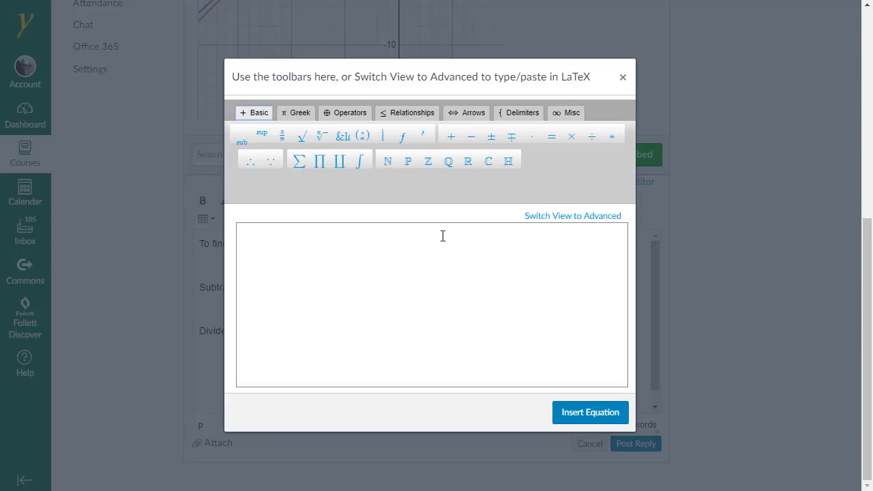
click(415, 284)
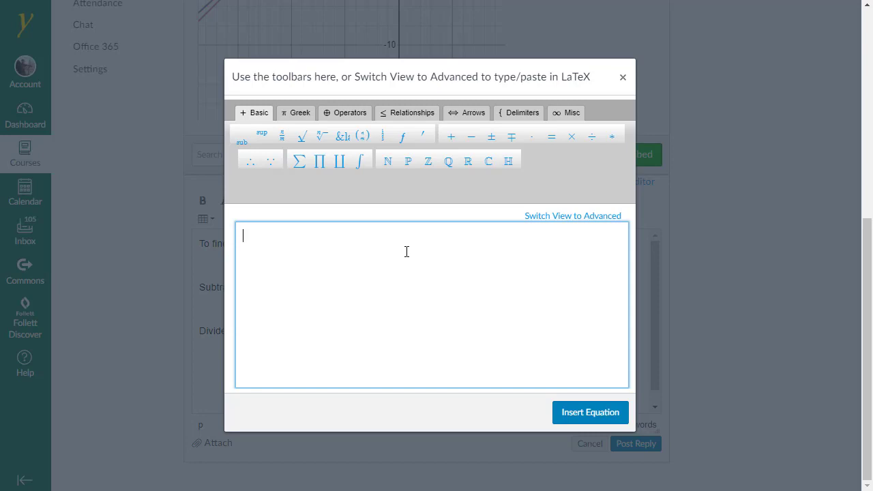
text(x =)
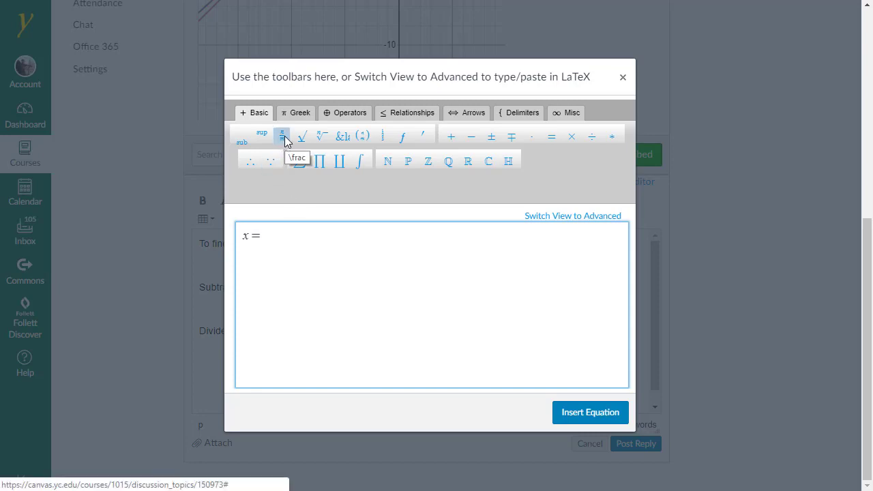
click(285, 145)
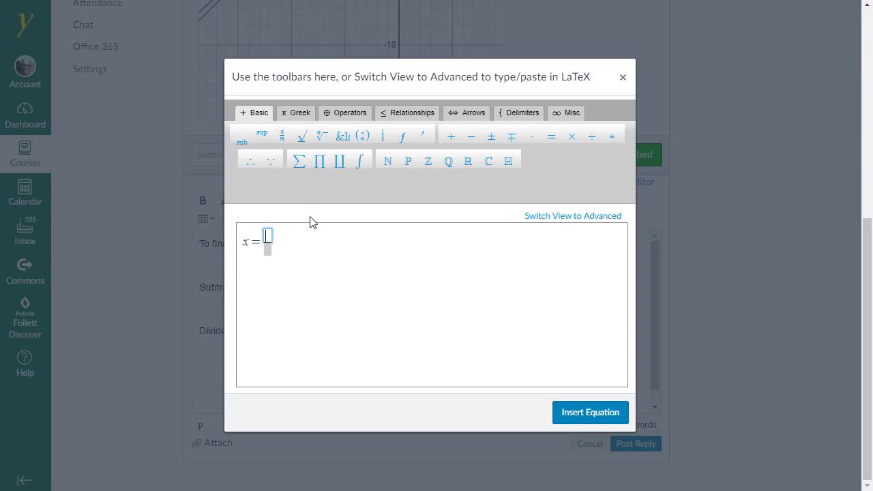
text(1)
click(271, 247)
text(-)
text(1)
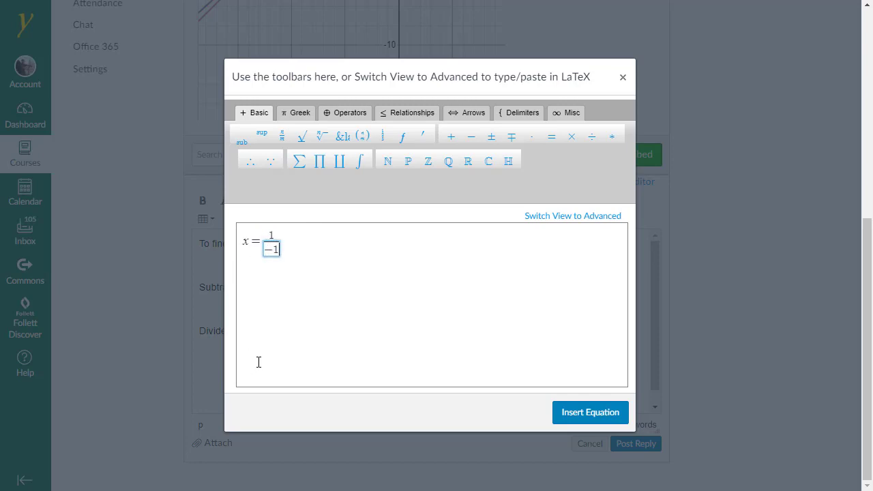
Complete the equation with = -1 after the fraction, insert it into the reply, and start a new line below it
click(444, 225)
text(= −1)
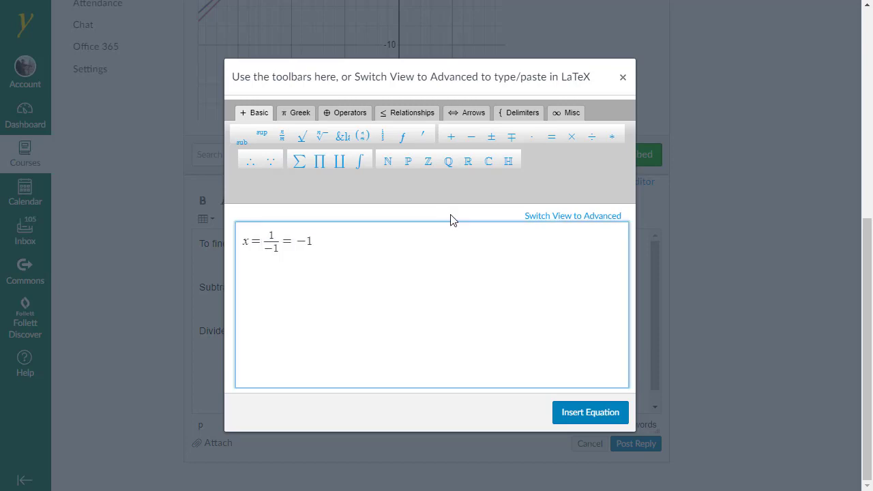
click(575, 421)
click(485, 364)
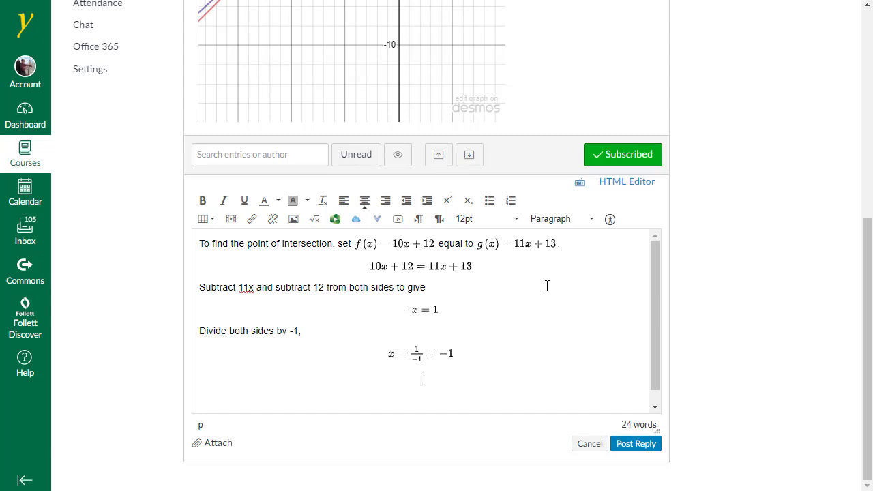
Left-align the new line and begin its sentence with "The resulting y value is"
click(344, 200)
text(The resulting y value )
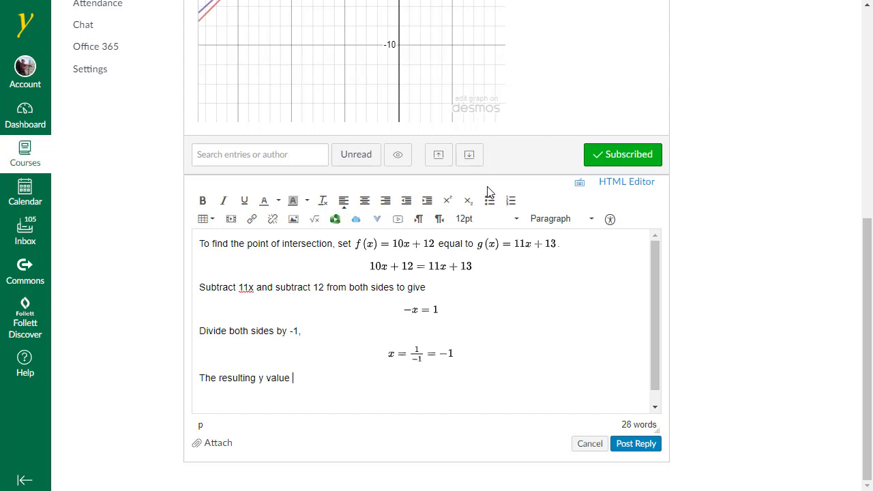
text(is)
Insert the inline equation f(-1) = 10(-1) + 12 = 2 after "The resulting y value is"
click(314, 219)
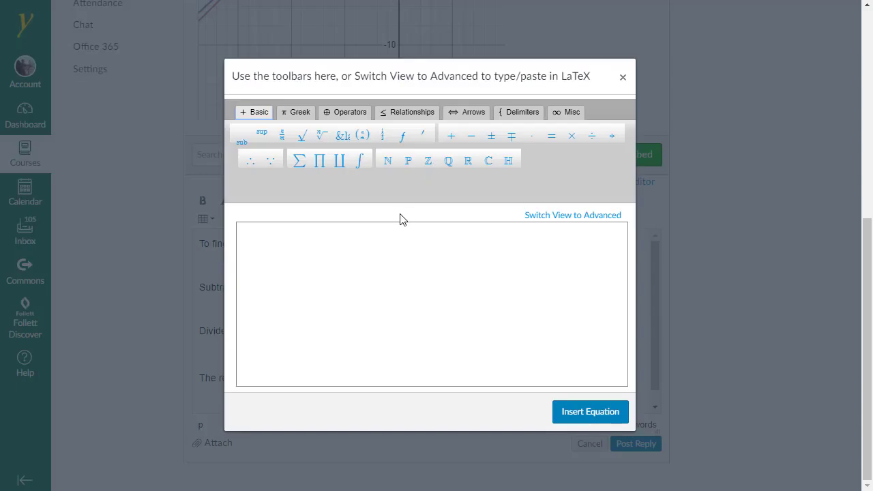
click(322, 246)
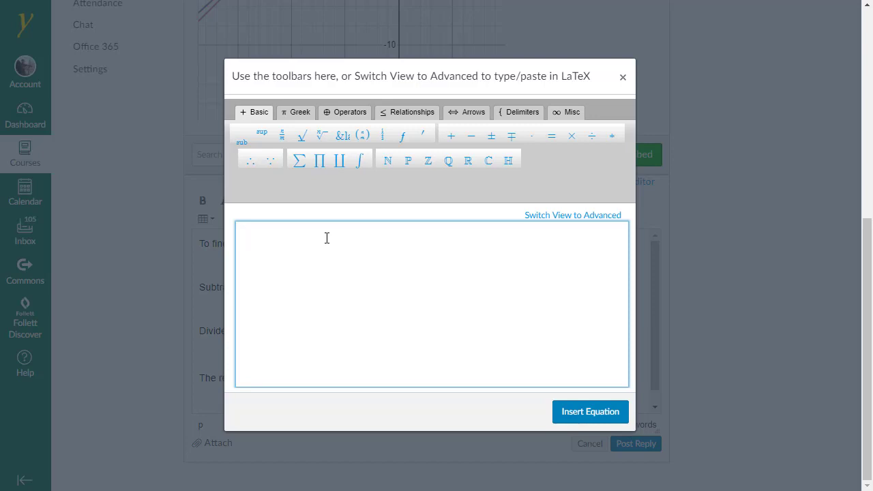
text(f)
text(()
text(-1)
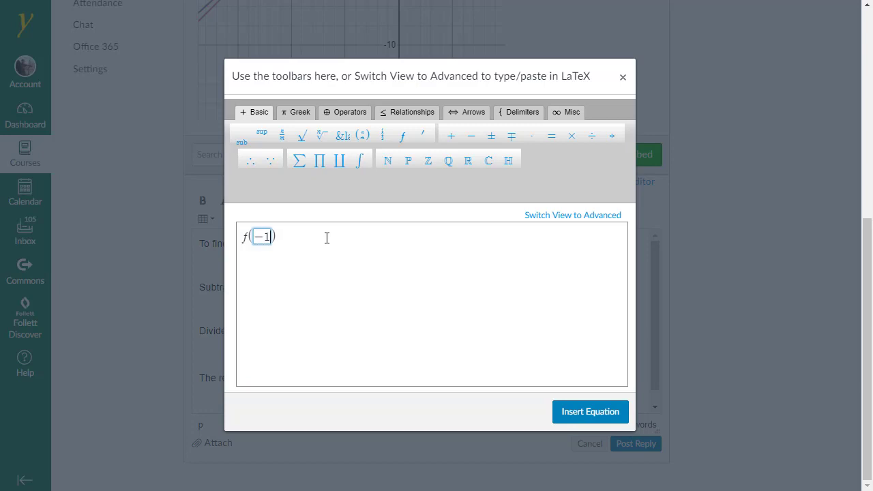
click(327, 237)
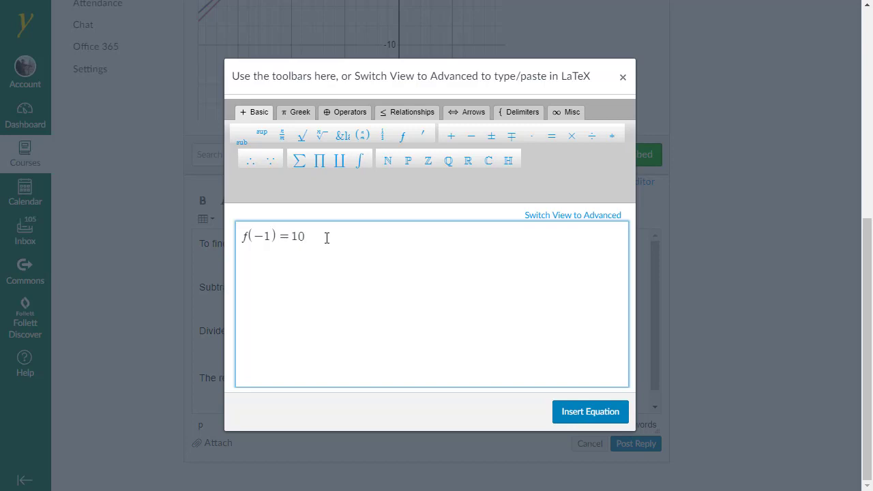
text((-1)+12=2)
click(581, 414)
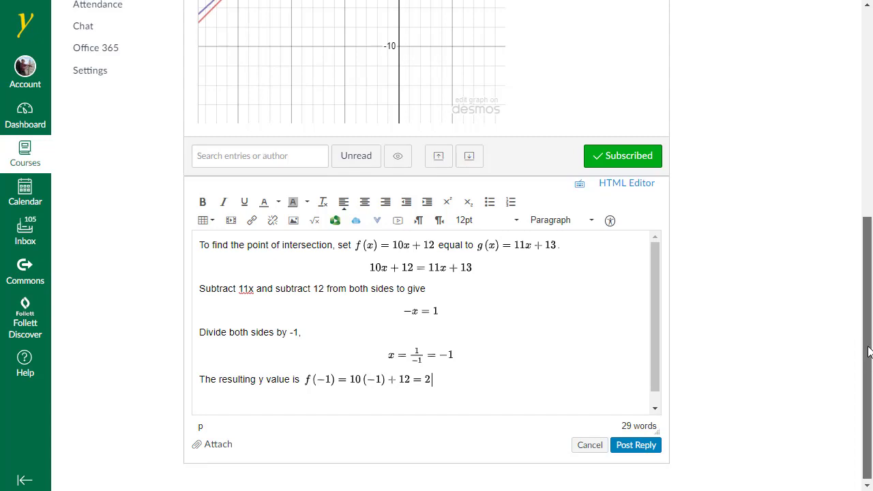
End the last sentence with a period, post the reply, and review the posted solution against the graph
drag(869, 354, 869, 285)
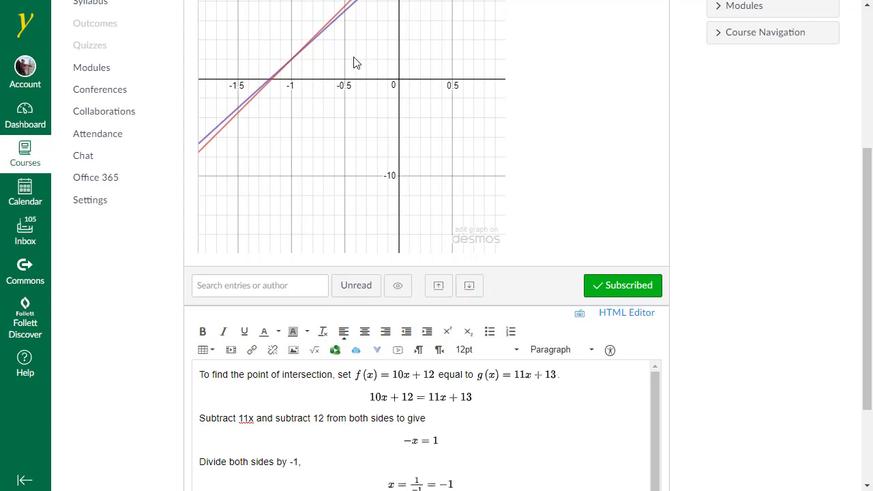
drag(869, 233, 865, 304)
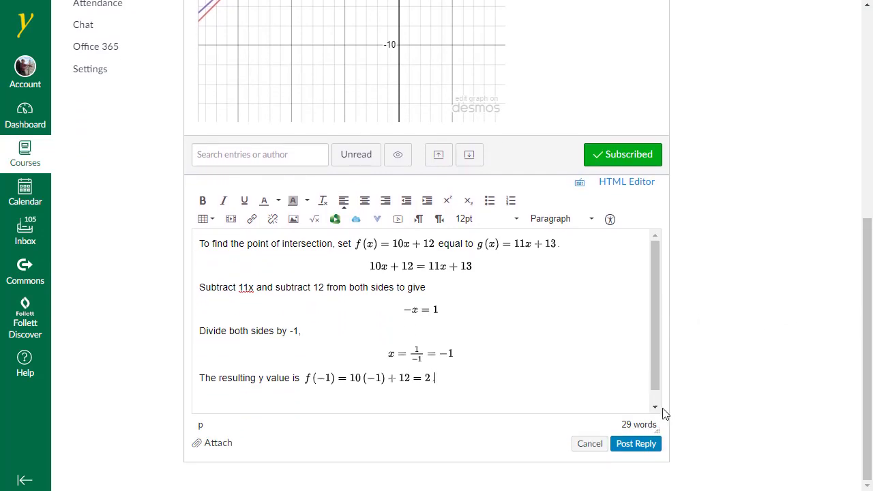
click(636, 444)
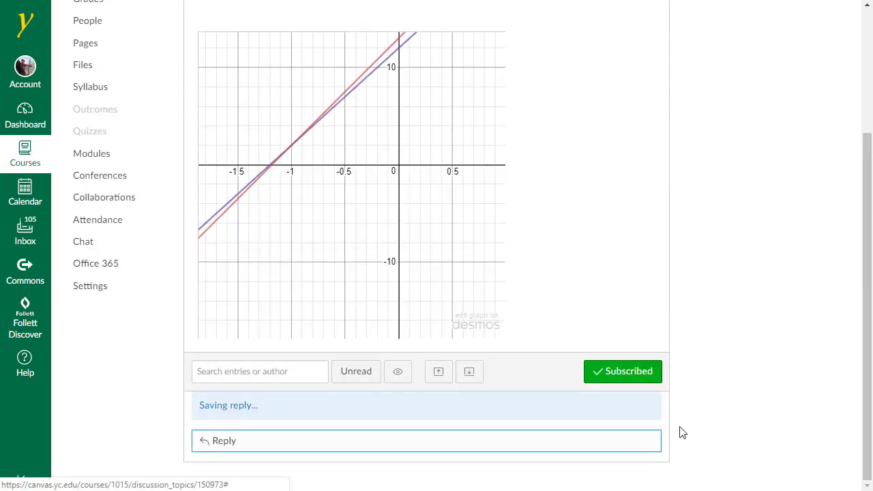
scroll(733, 333, down, 1)
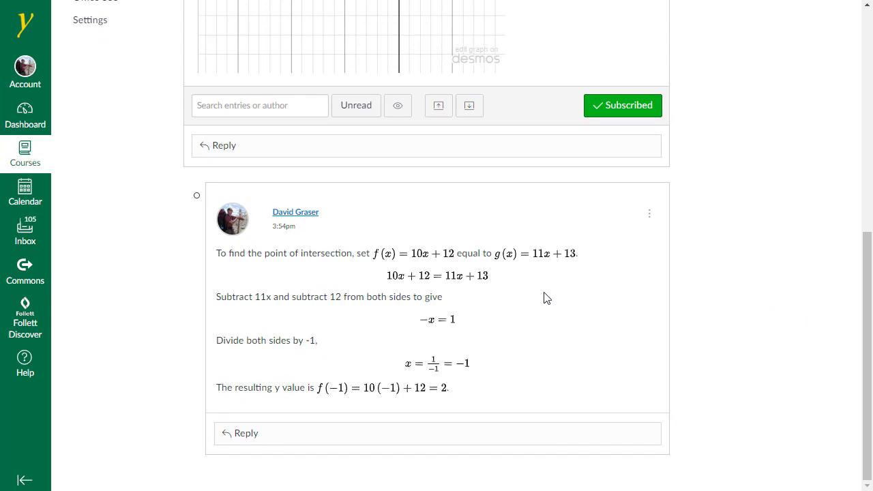
scroll(487, 308, up, 4)
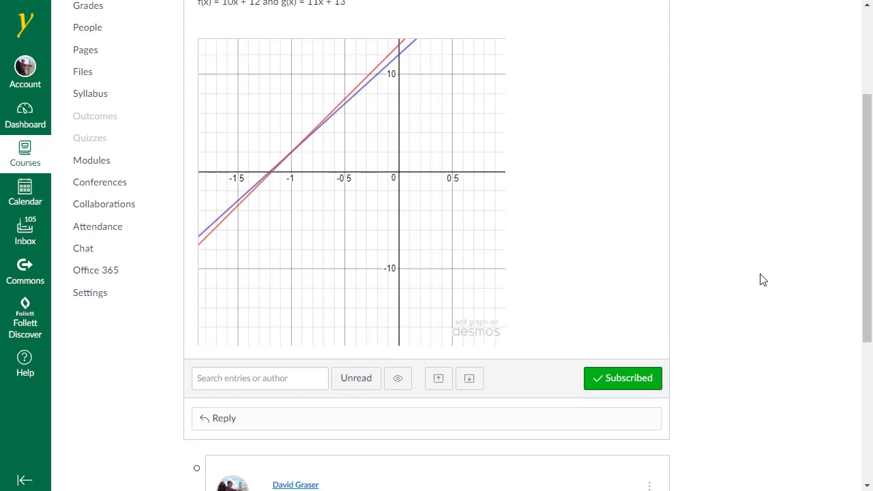
scroll(757, 293, down, 2)
scroll(750, 293, down, 3)
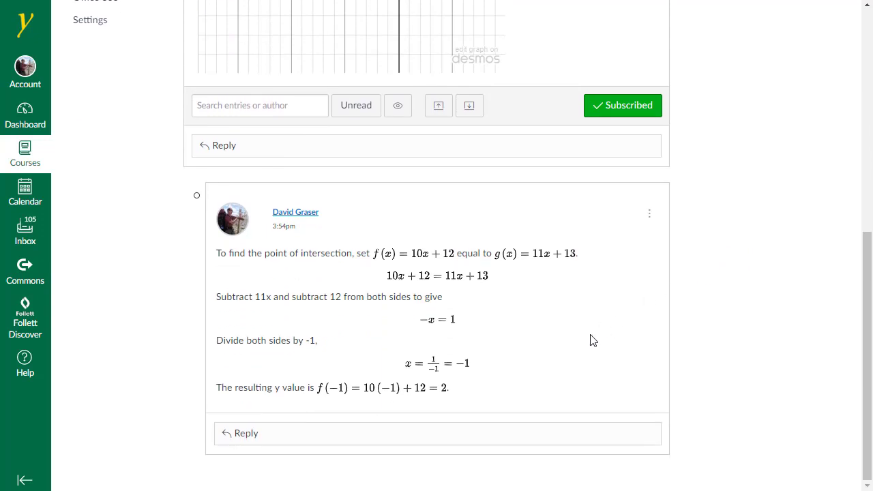